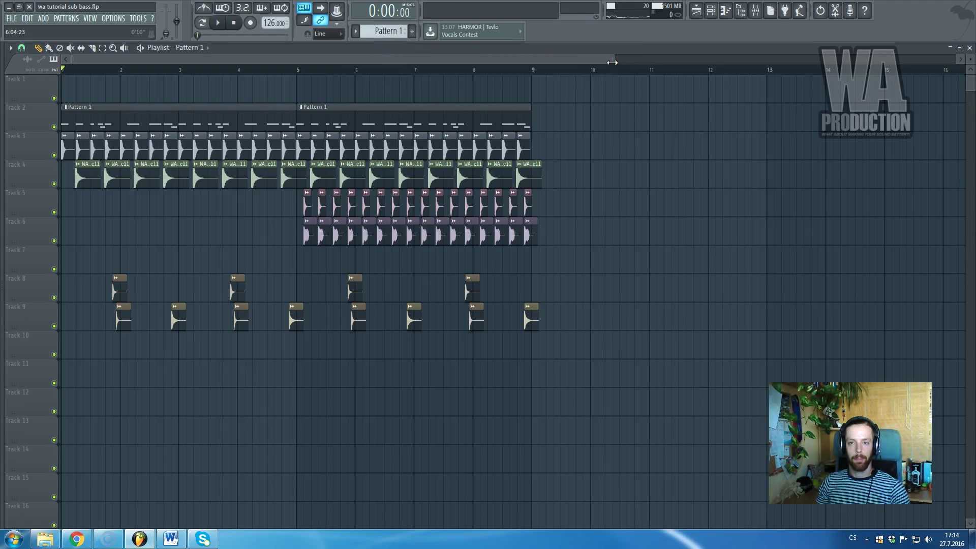
pyautogui.moveTo(611, 62); pyautogui.dragTo(540, 60)
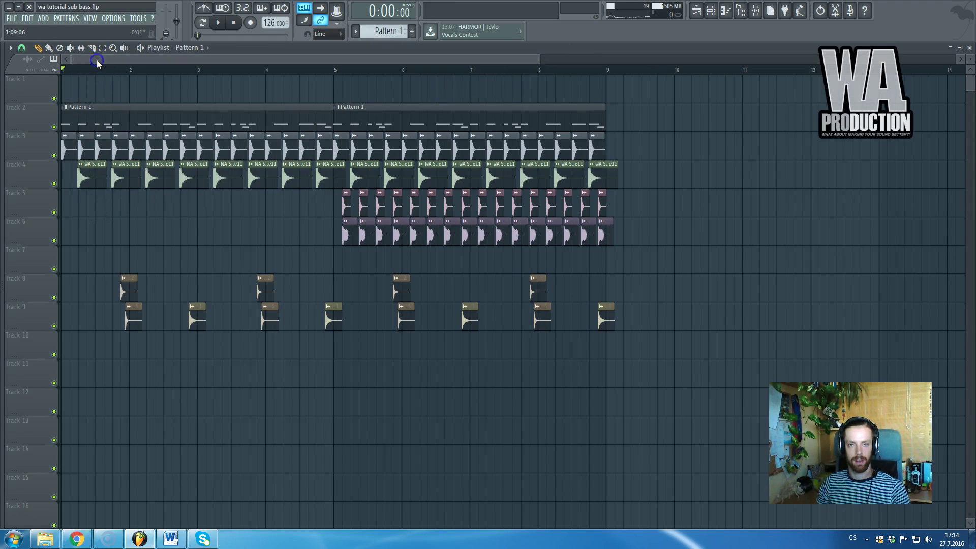
pyautogui.press('F5')
pyautogui.press('F5')
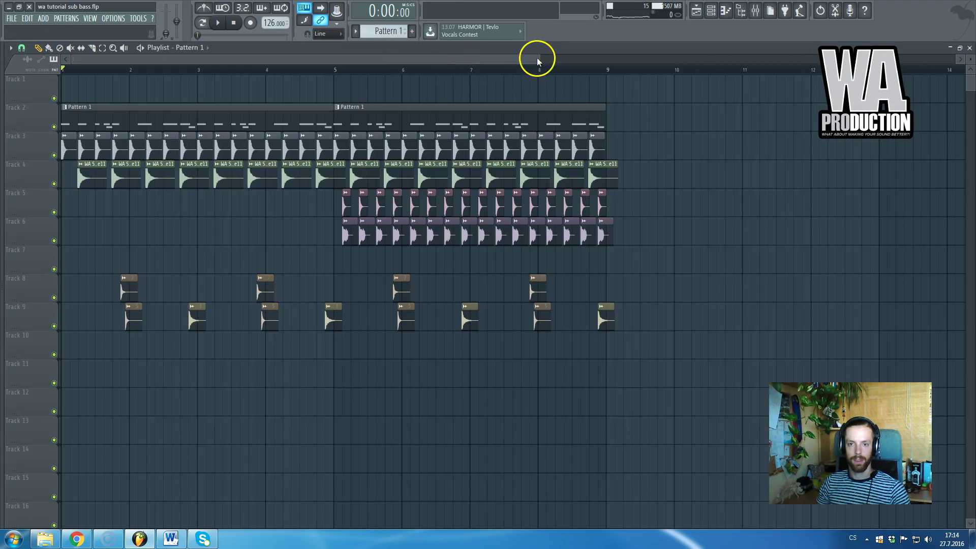
pyautogui.moveTo(537, 59); pyautogui.dragTo(586, 60)
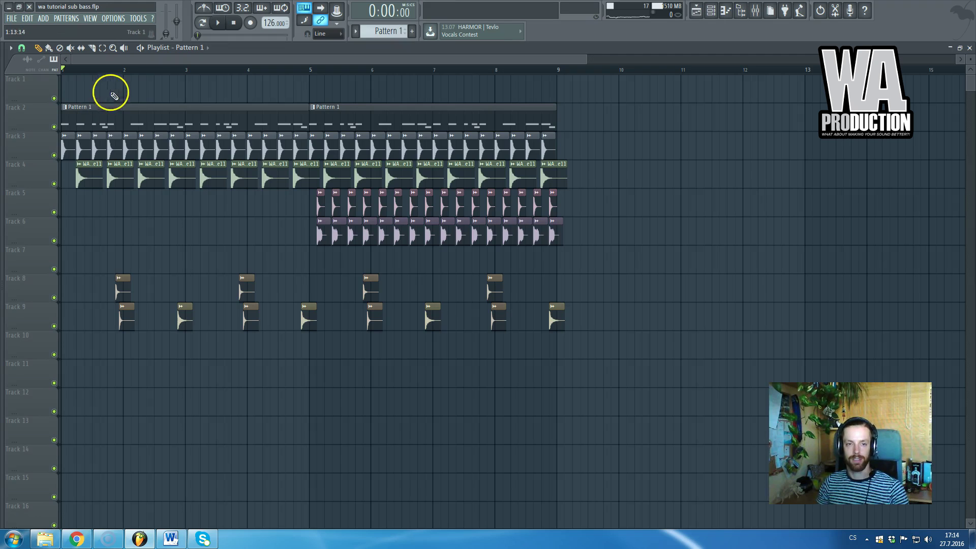
pyautogui.press('F5')
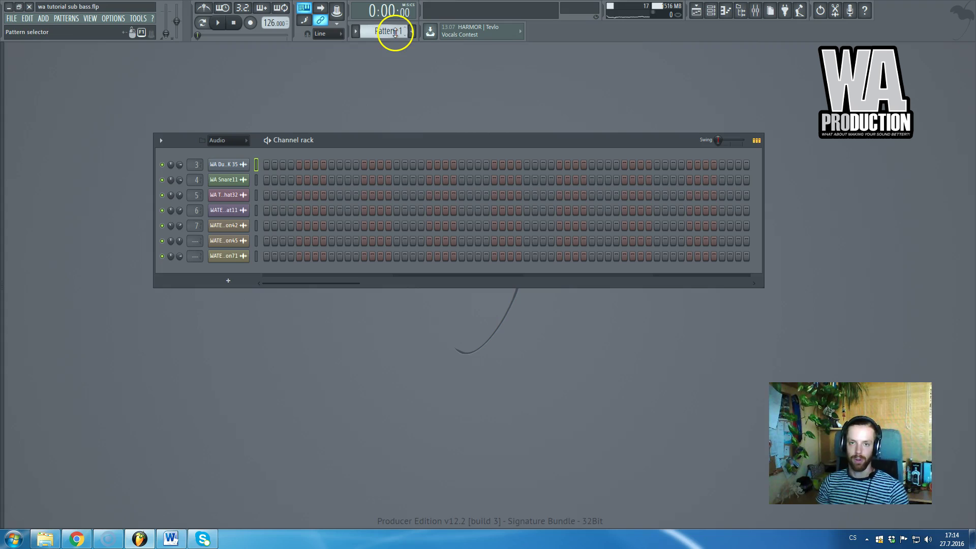
pyautogui.press('F5')
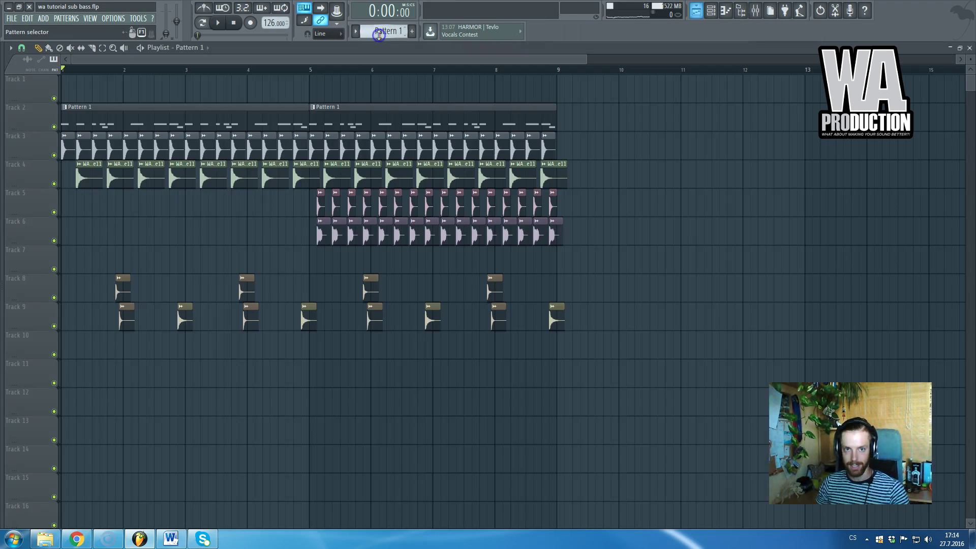
pyautogui.click(355, 60)
pyautogui.scroll(-3, 317, 100)
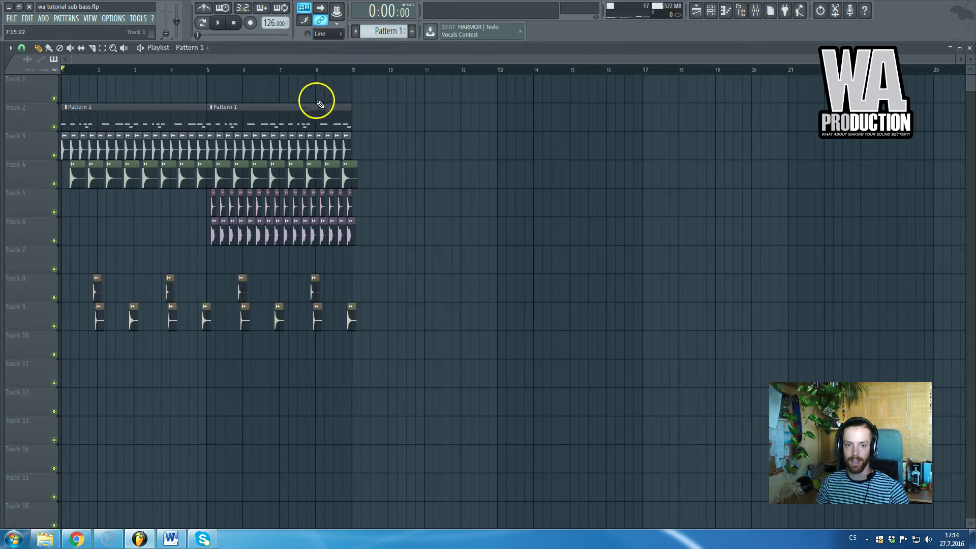
pyautogui.scroll(4, 102, 113)
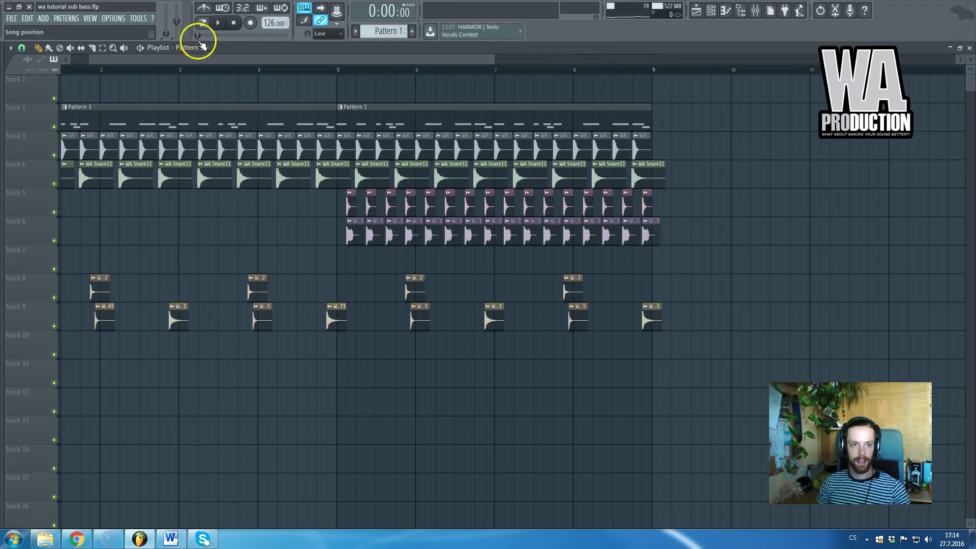
pyautogui.moveTo(252, 59); pyautogui.dragTo(189, 44)
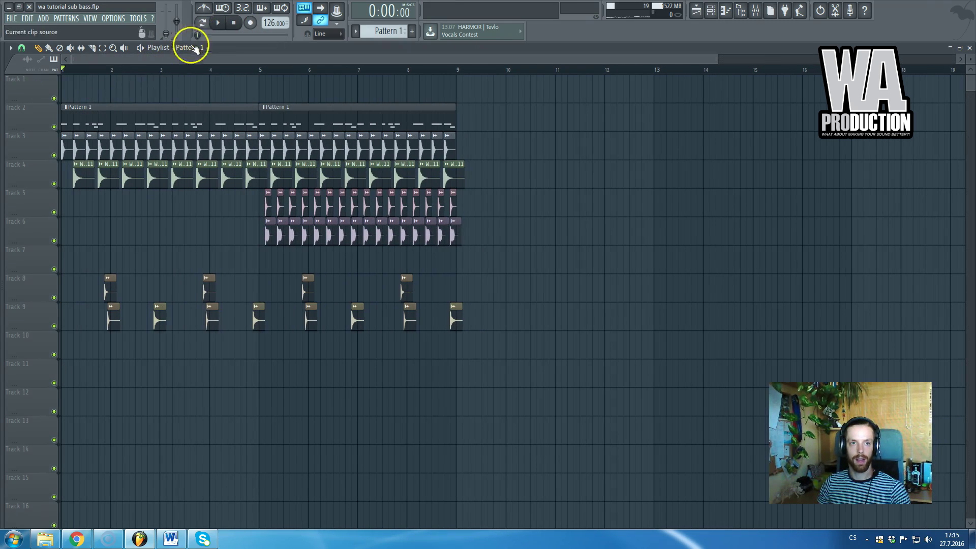
# - Play the arrangement and, in the mixer, briefly mute and unmute the Serum track to hear its contribution
pyautogui.click(228, 32)
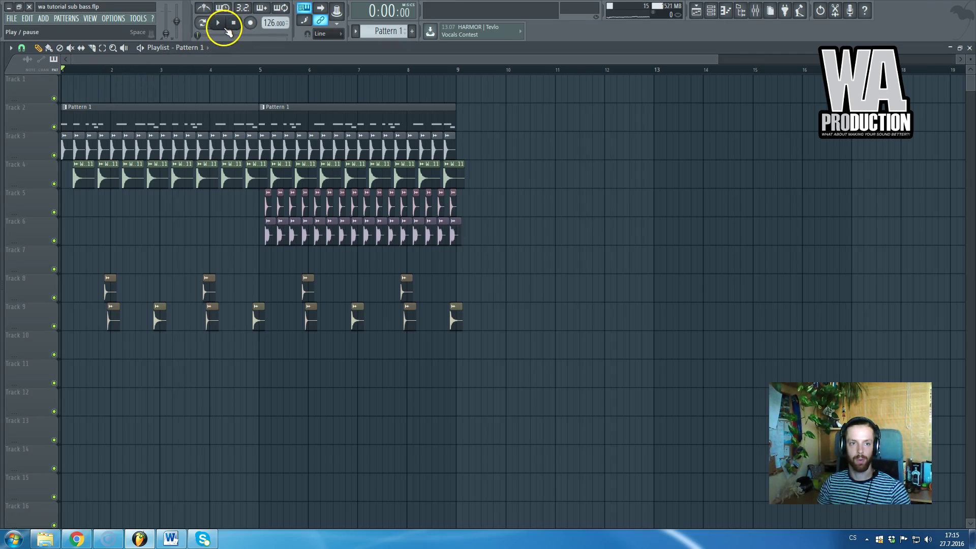
pyautogui.click(225, 28)
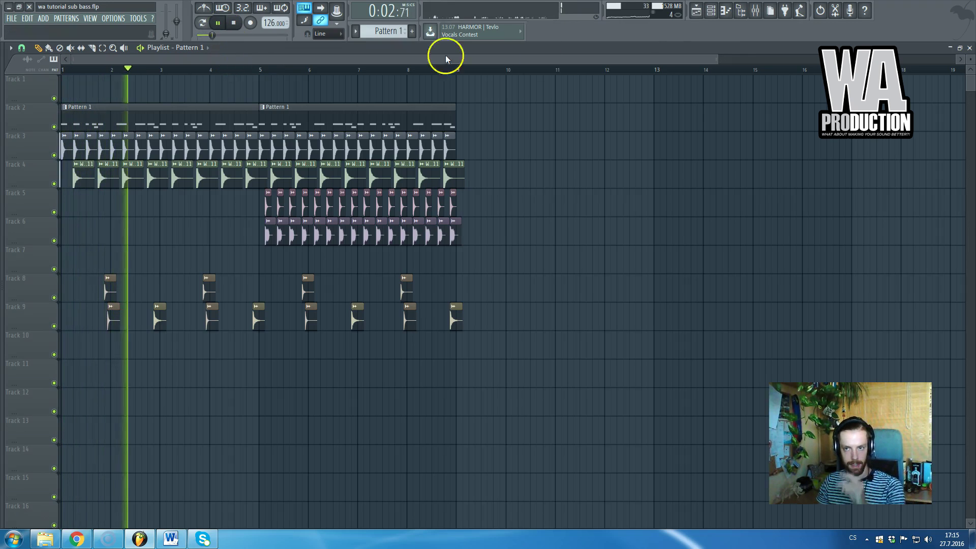
pyautogui.click(755, 11)
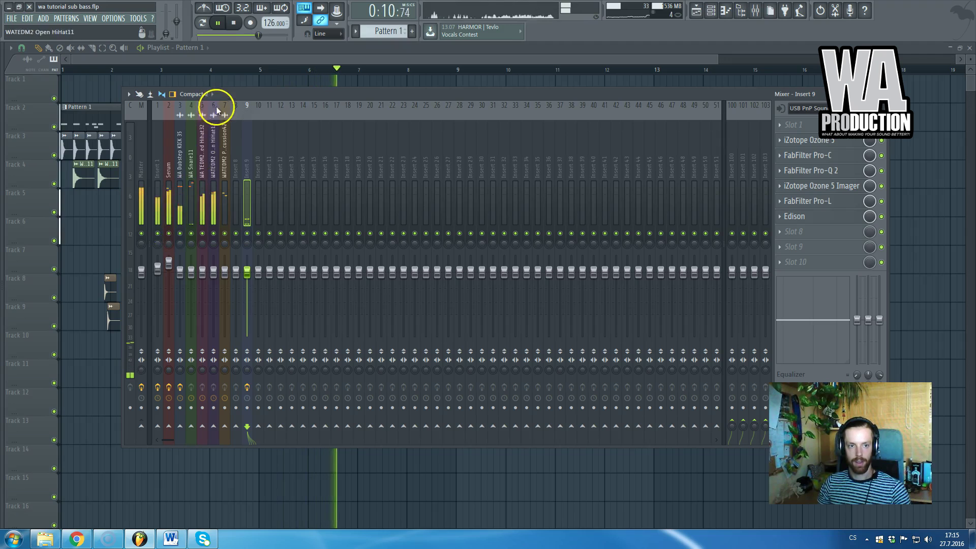
pyautogui.click(169, 233)
pyautogui.click(170, 234)
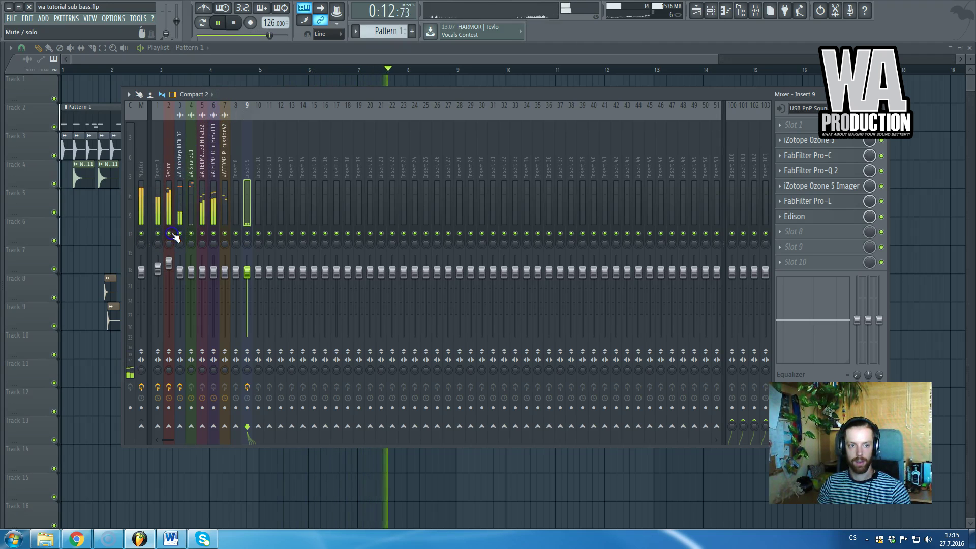
# - Inspect the effects loaded on mixer track Insert 1, and close the mixer and stop playback
pyautogui.click(158, 170)
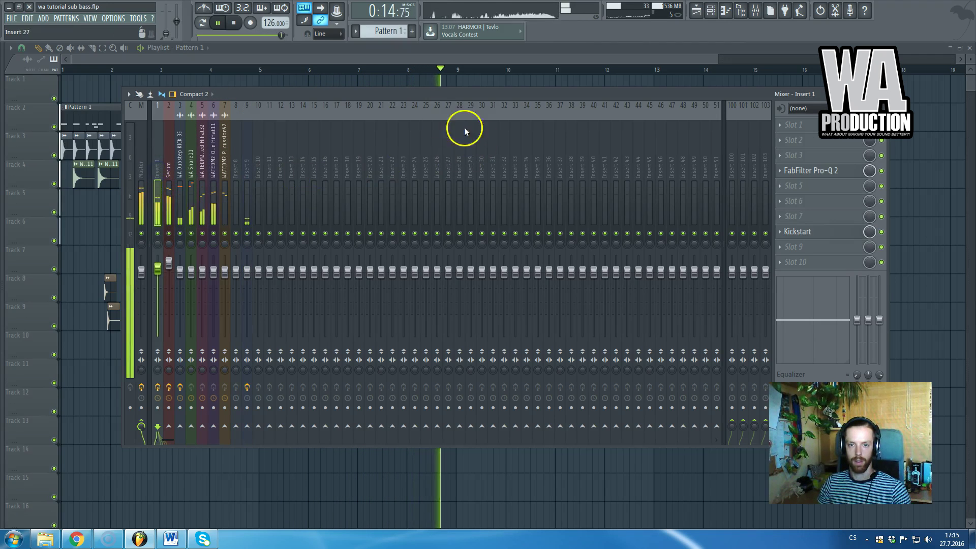
pyautogui.click(434, 93)
pyautogui.press('F9')
pyautogui.press('space')
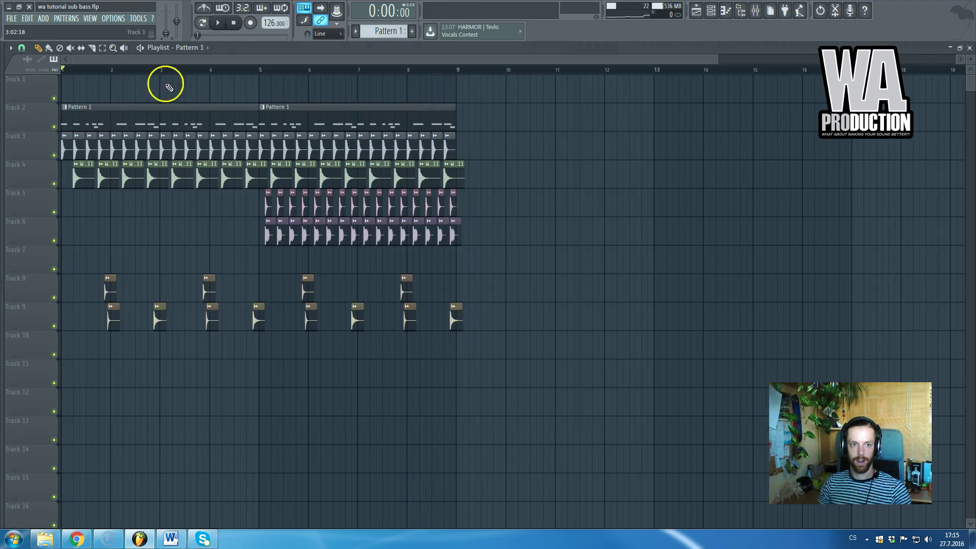
pyautogui.click(225, 61)
pyautogui.scroll(3, 63, 144)
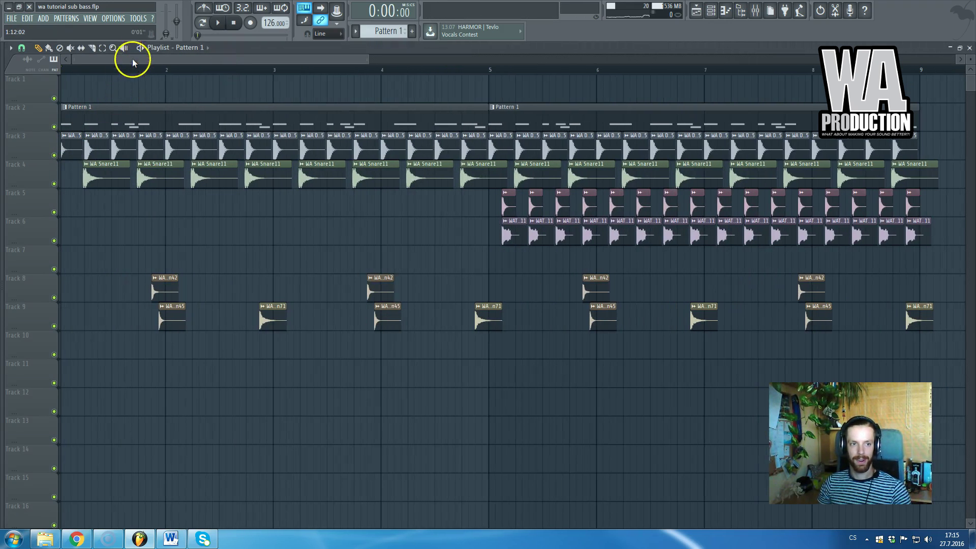
pyautogui.click(91, 62)
pyautogui.scroll(-3, 83, 119)
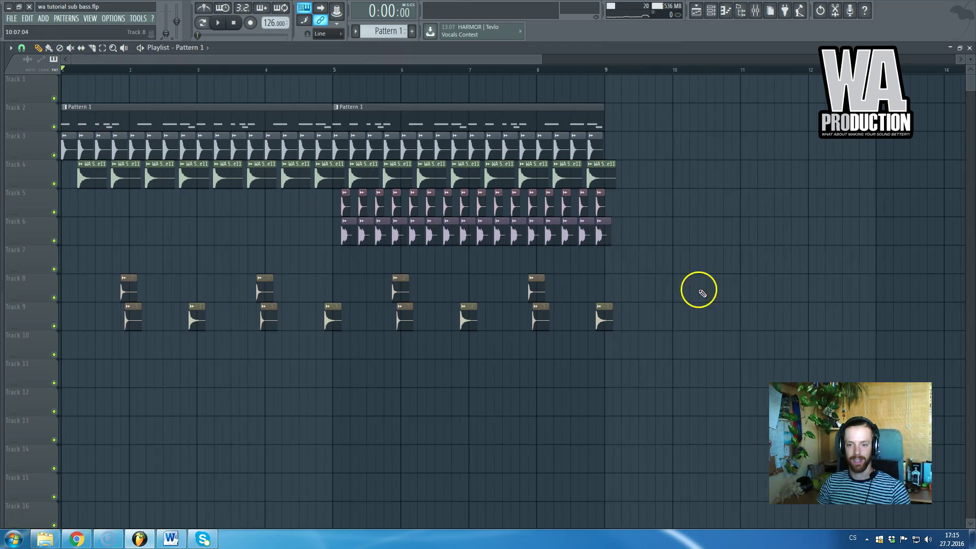
pyautogui.click(699, 290)
pyautogui.rightClick(704, 289)
pyautogui.scroll(4, 69, 235)
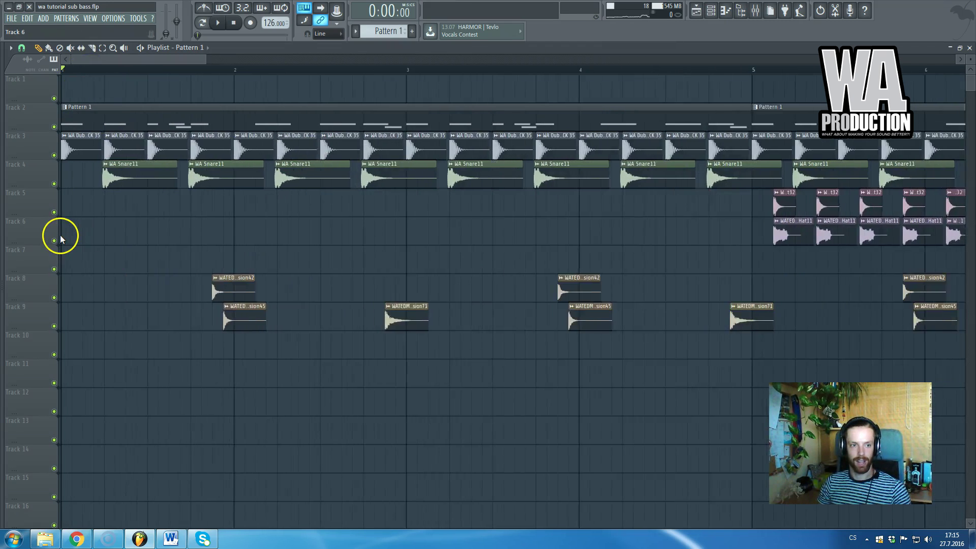
pyautogui.scroll(-4, 92, 222)
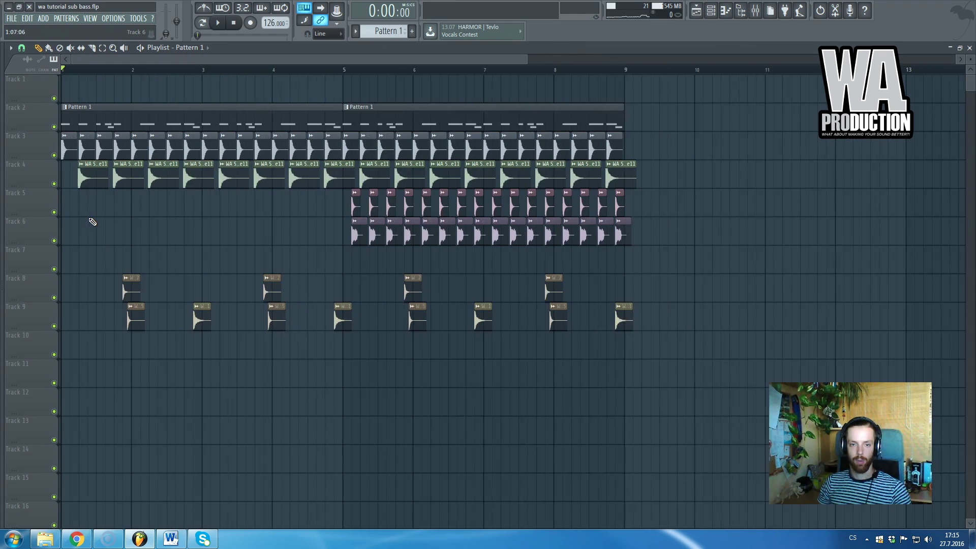
# - Mute Insert 1 in the mixer and play the song to compare the mix without the sub bass
pyautogui.click(754, 11)
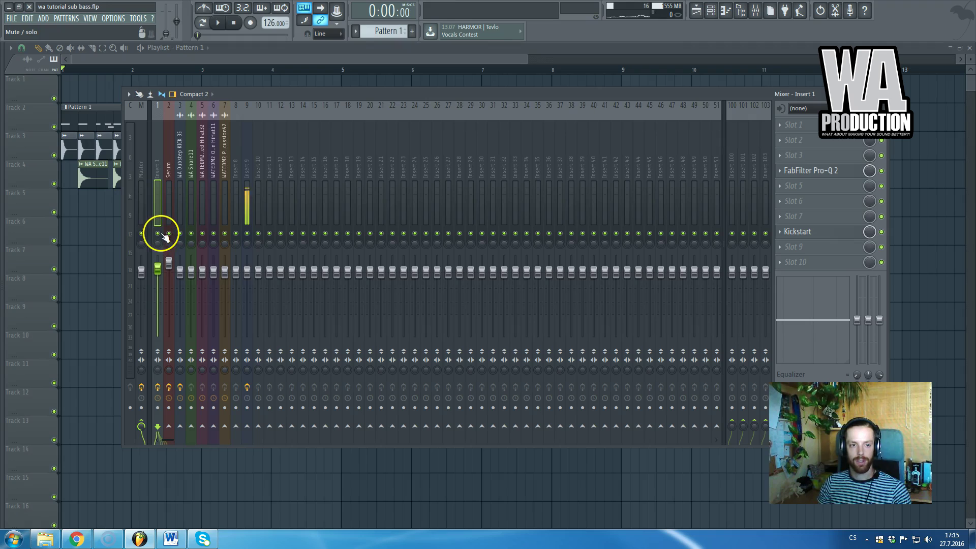
pyautogui.click(158, 234)
pyautogui.press('space')
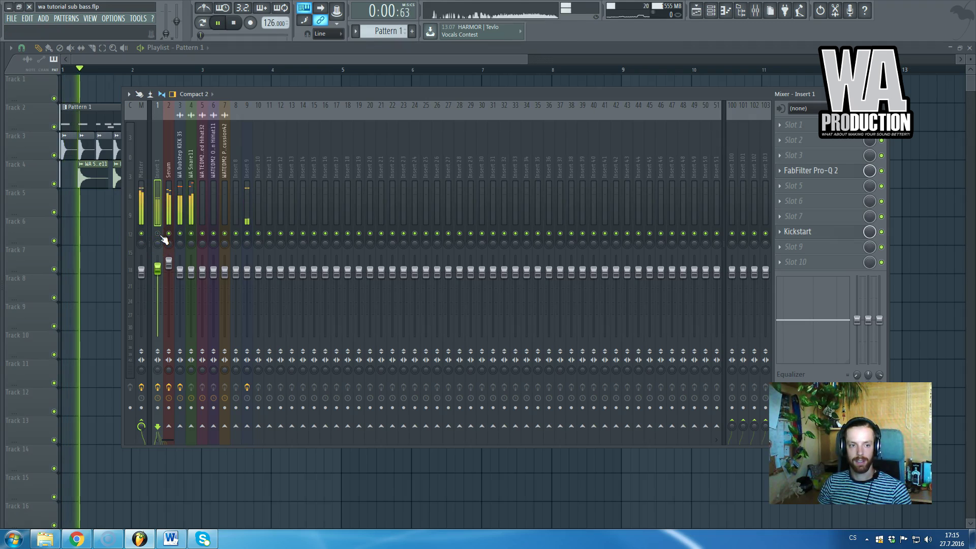
pyautogui.press('space')
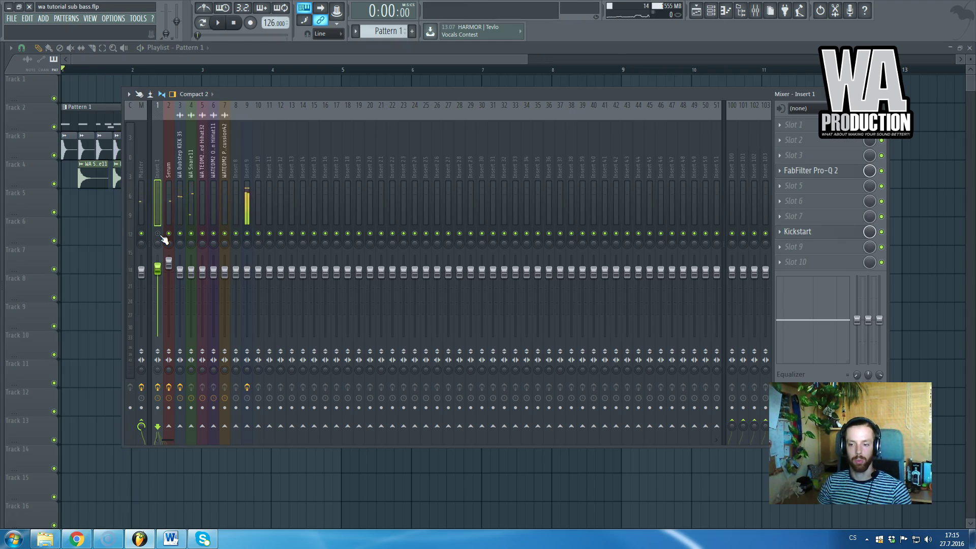
pyautogui.press('space')
pyautogui.press('space')
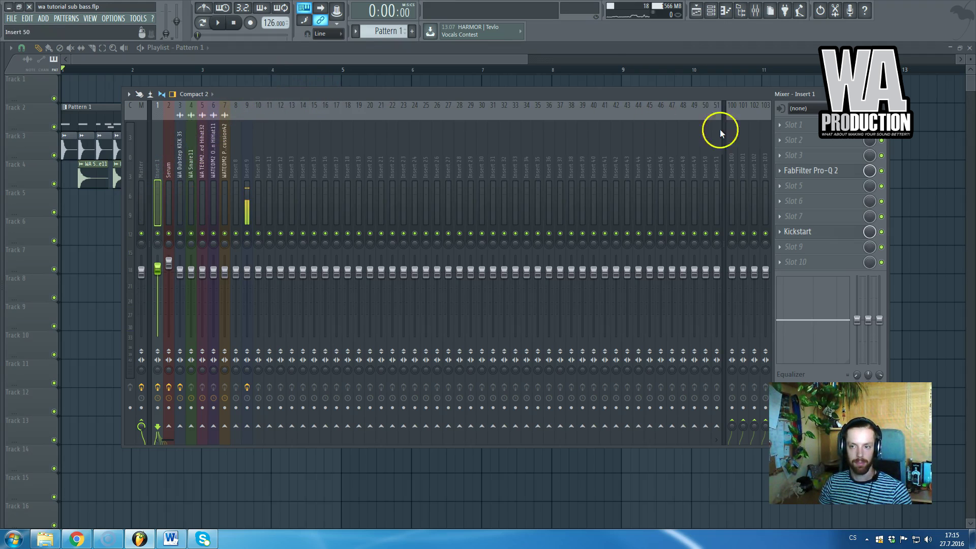
# - In Insert 1's FabFilter Pro-Q 2, lower the high-cut band to about 427 Hz and add a bell cut of about -3 dB below it
pyautogui.click(808, 169)
pyautogui.moveTo(344, 348)
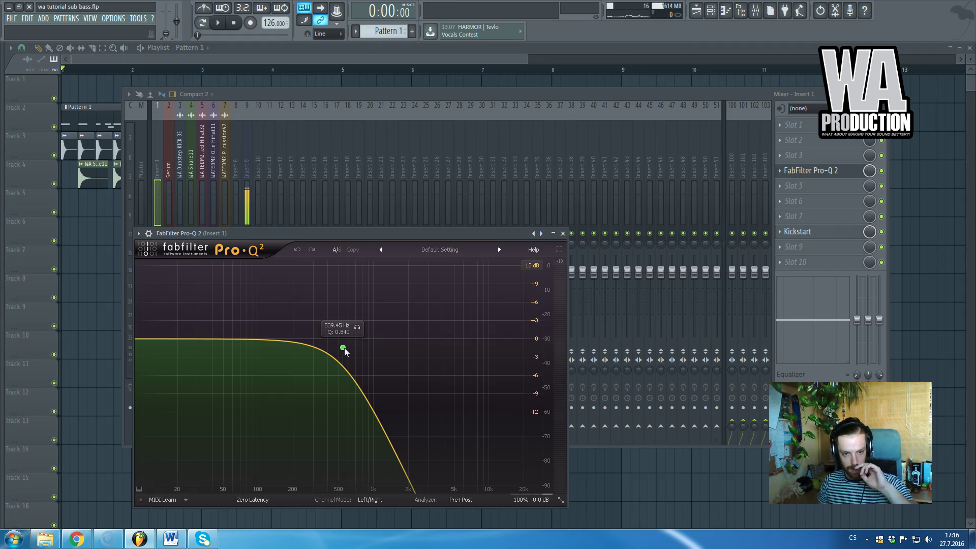
pyautogui.moveTo(343, 348); pyautogui.dragTo(330, 346)
pyautogui.moveTo(267, 342); pyautogui.dragTo(279, 358)
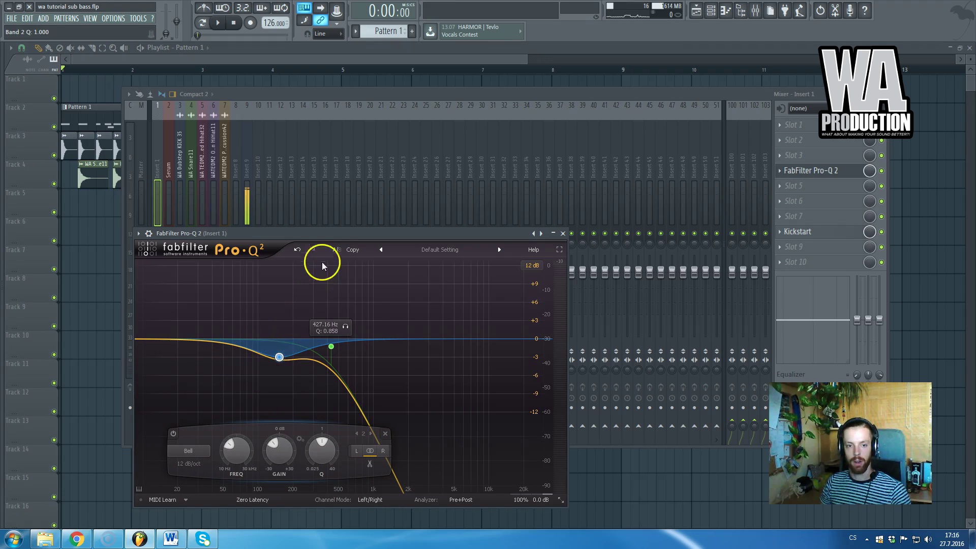
pyautogui.click(326, 235)
pyautogui.press('Escape')
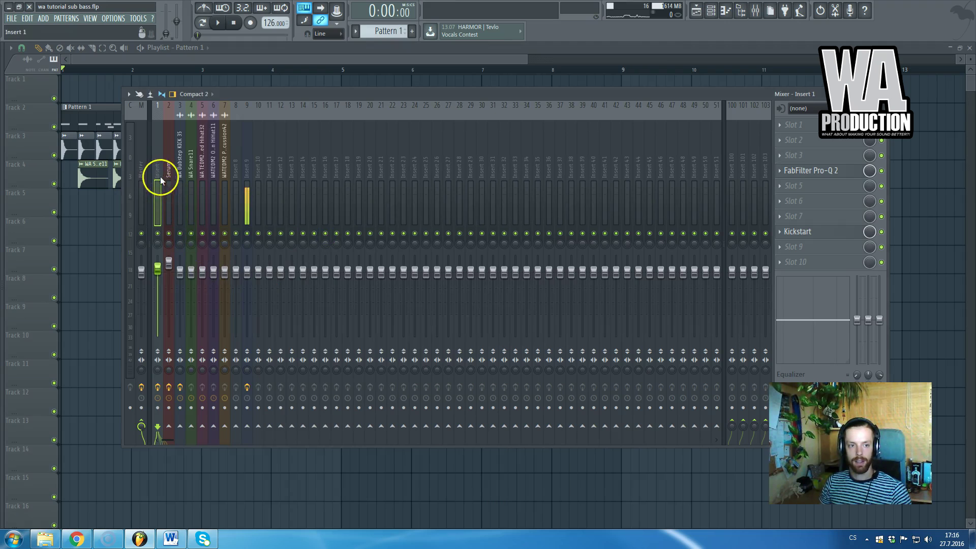
# - Solo Insert 1 and listen to the sub bass alone, and restore all tracks and play the full mix
pyautogui.rightClick(157, 233)
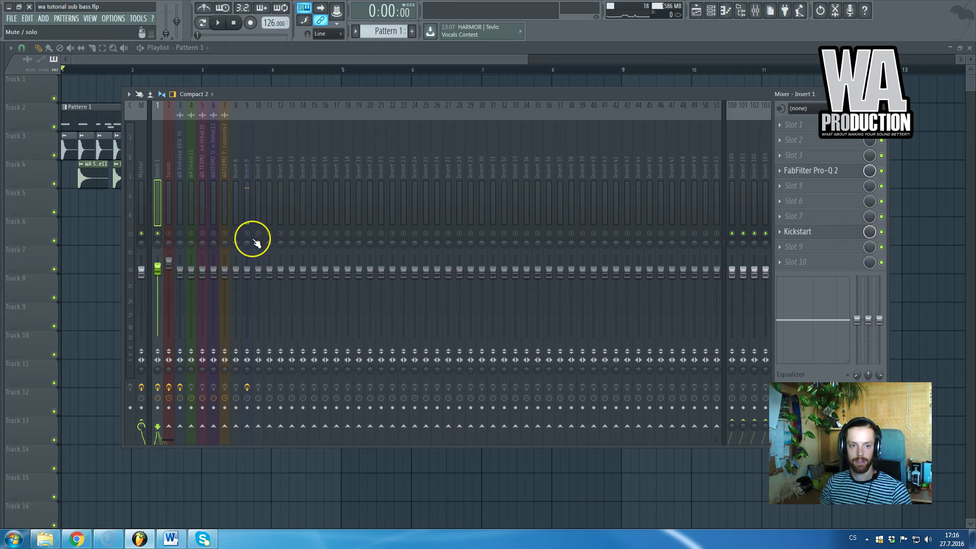
pyautogui.press('space')
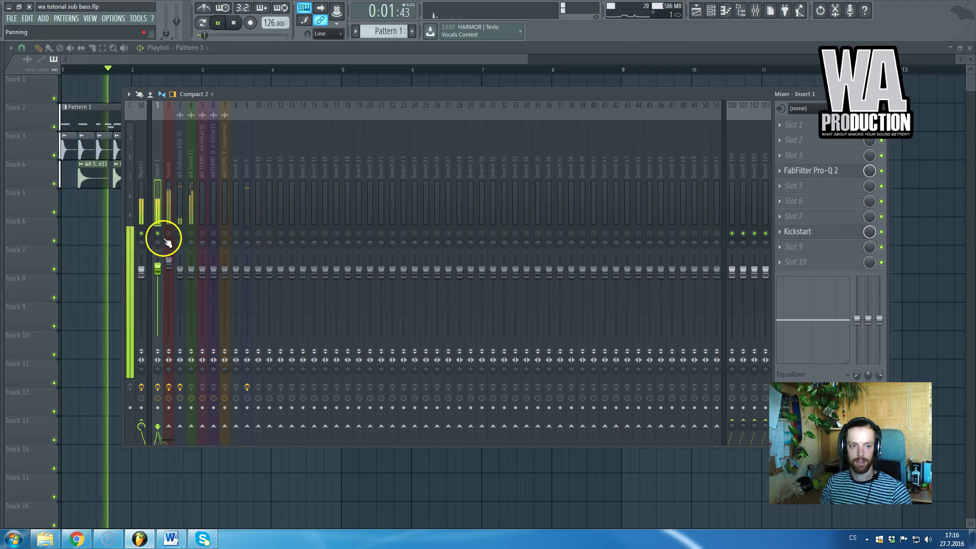
pyautogui.rightClick(158, 233)
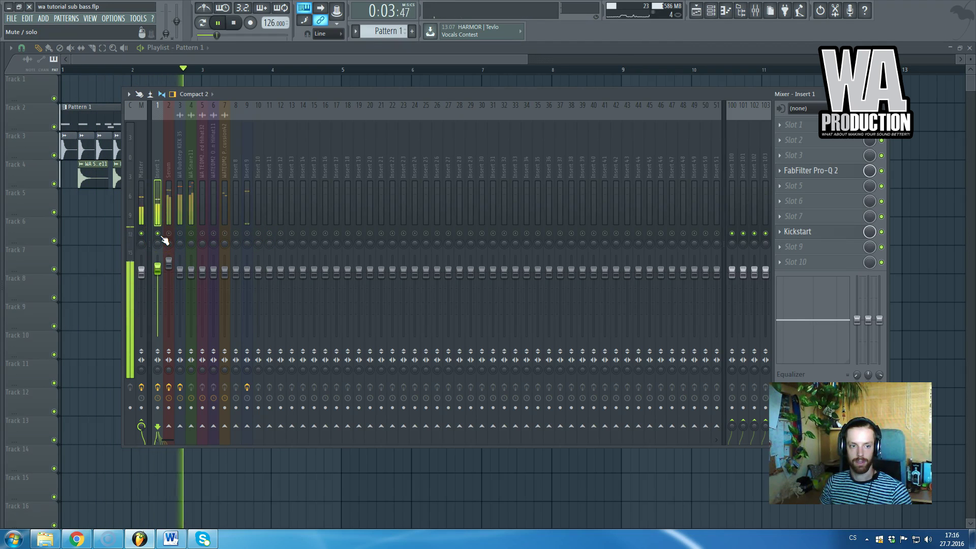
pyautogui.press('space')
pyautogui.rightClick(162, 236)
pyautogui.press('space')
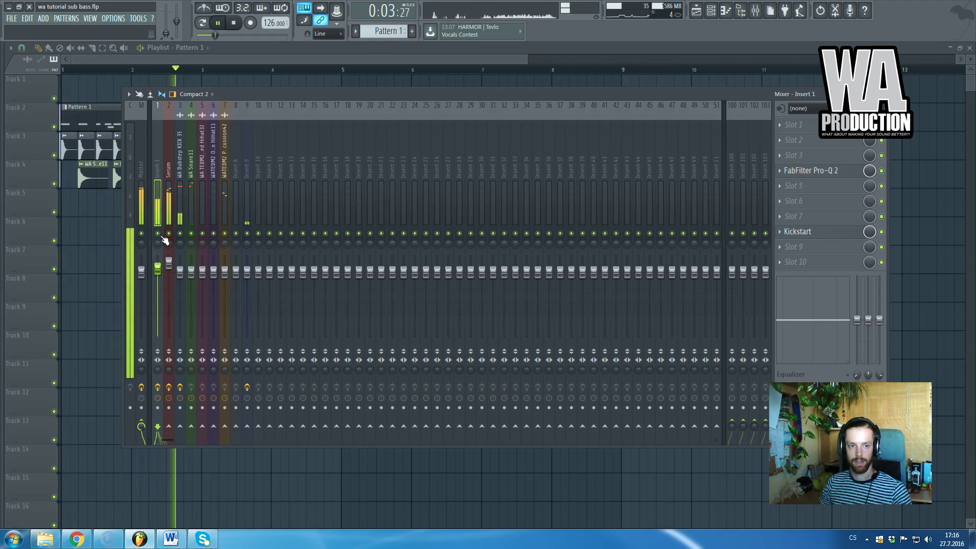
# - Solo the Serum mixer track and examine its low-frequency spectrum in FabFilter Pro-Q 2 during playback
pyautogui.click(168, 167)
pyautogui.press('space')
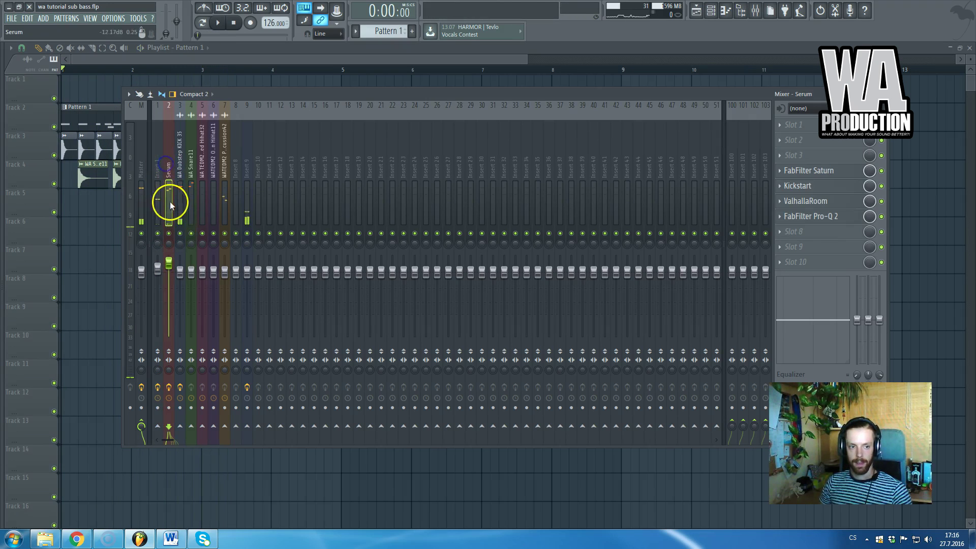
pyautogui.rightClick(169, 233)
pyautogui.click(826, 218)
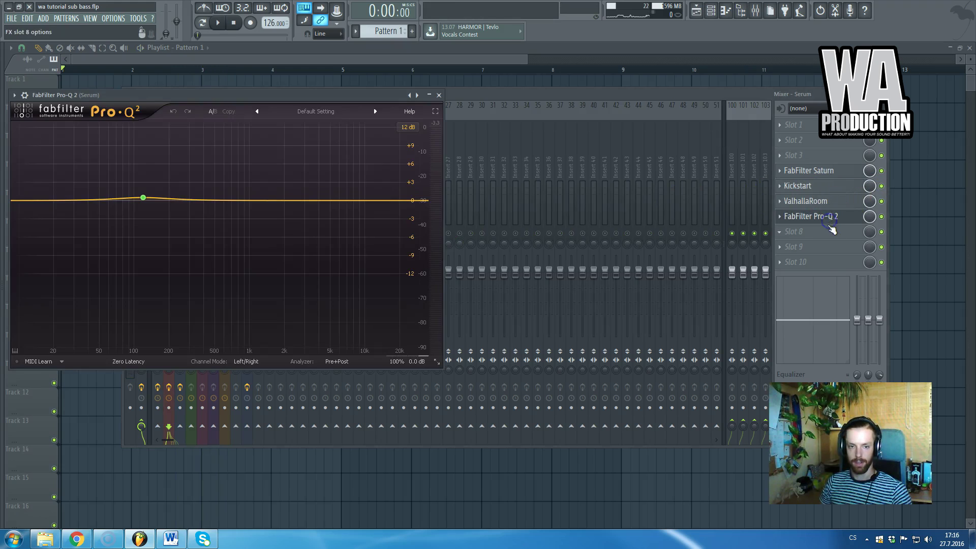
pyautogui.press('space')
pyautogui.press('space')
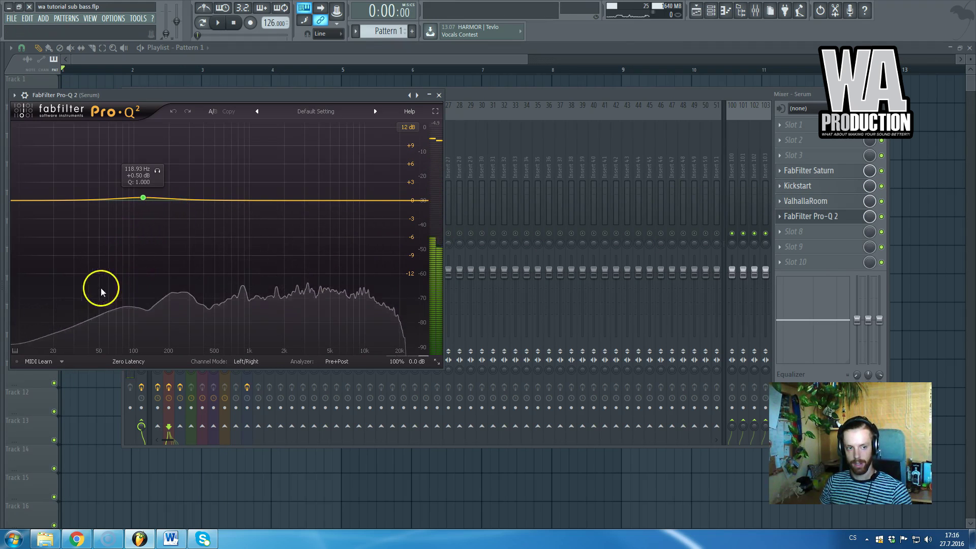
pyautogui.click(439, 95)
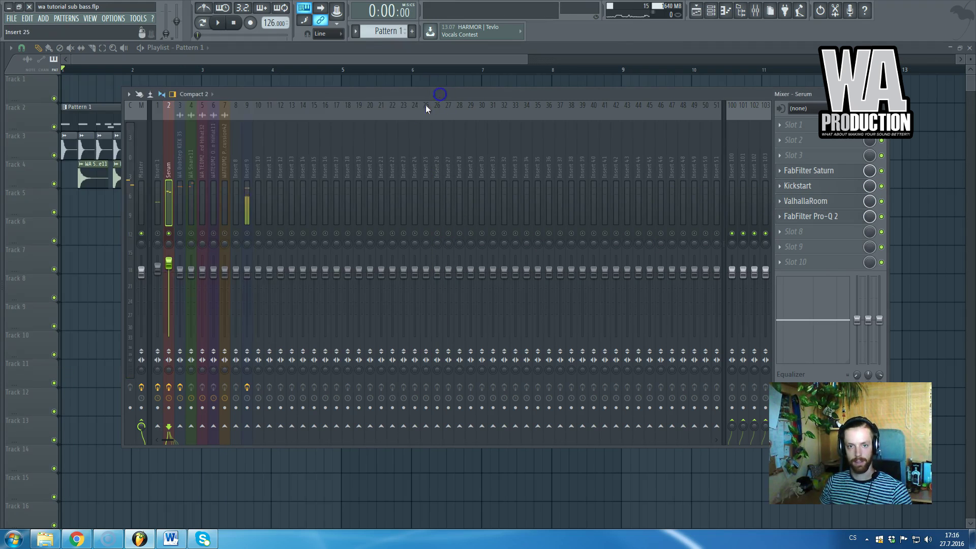
# - Close the mixer and hide the playlist to bring up the channel rack
pyautogui.press('F9')
pyautogui.click(384, 59)
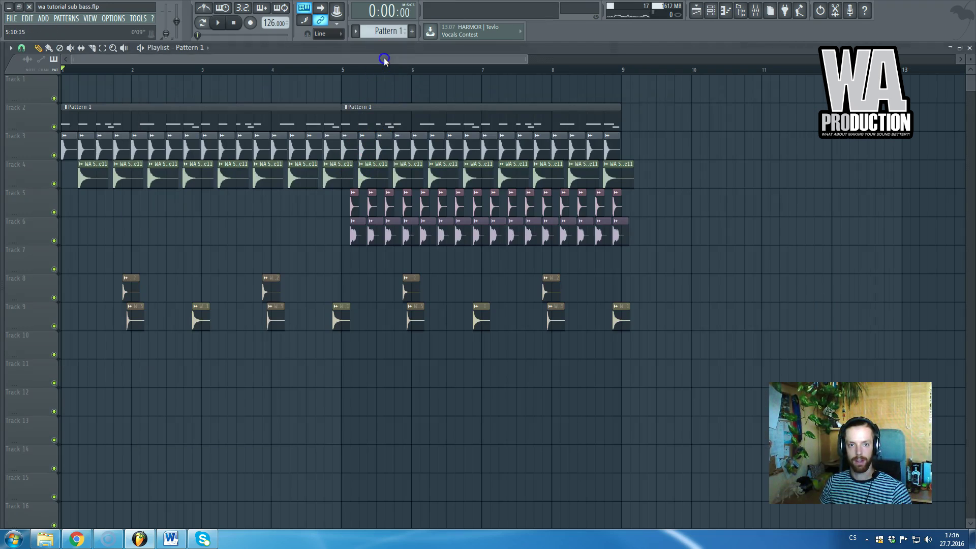
pyautogui.press('F5')
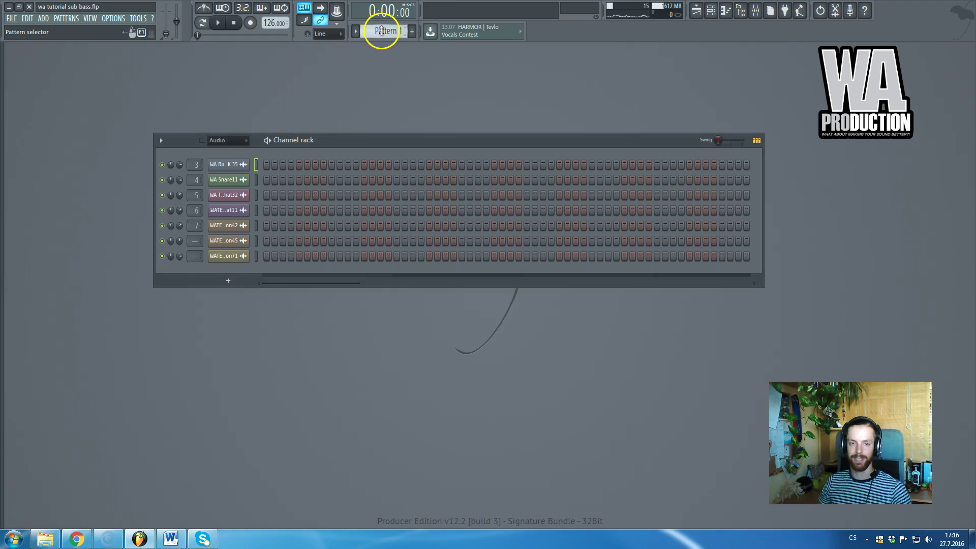
# - In the playlist, shorten all the snare clips on Track 4 to about one beat each
pyautogui.press('F5')
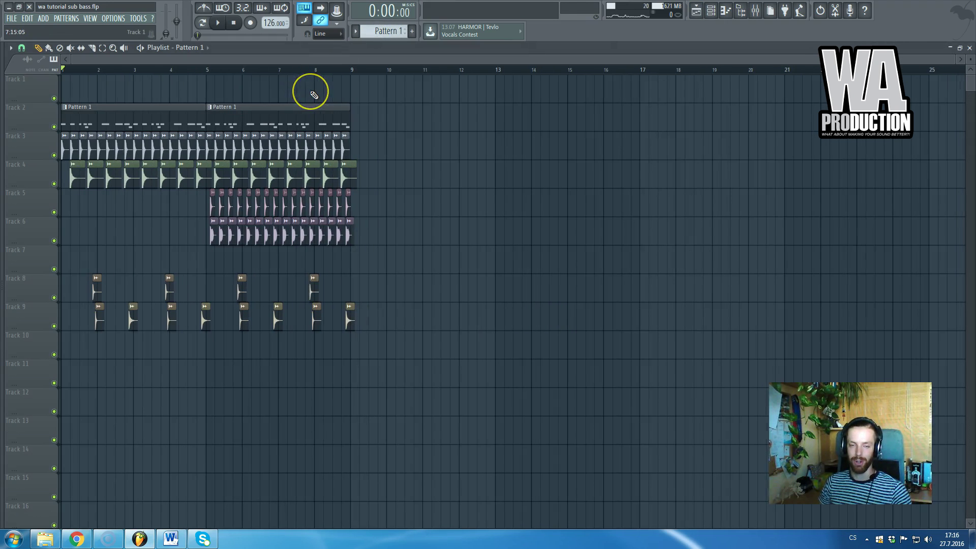
pyautogui.scroll(3, 88, 104)
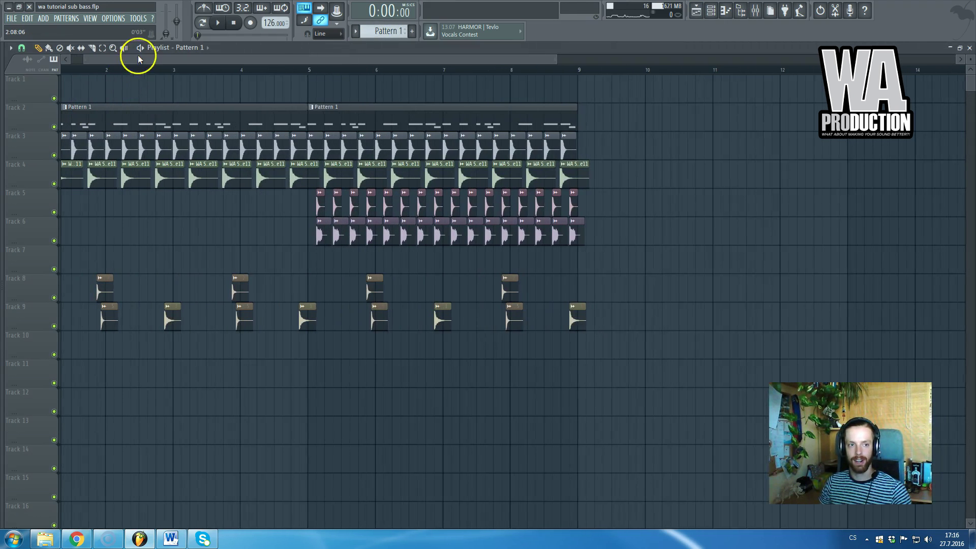
pyautogui.moveTo(138, 59); pyautogui.dragTo(96, 62)
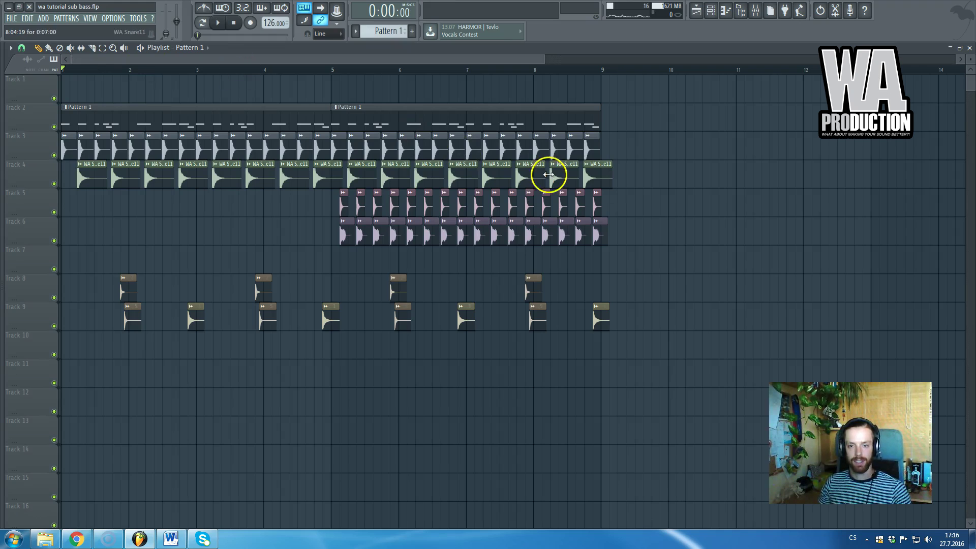
pyautogui.moveTo(624, 174); pyautogui.dragTo(95, 175)
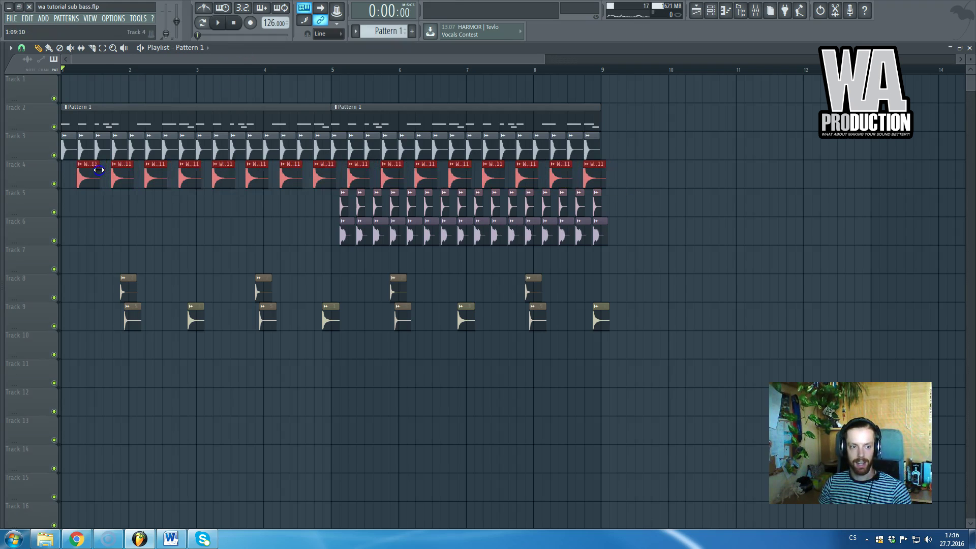
pyautogui.click(135, 57)
pyautogui.press('F5')
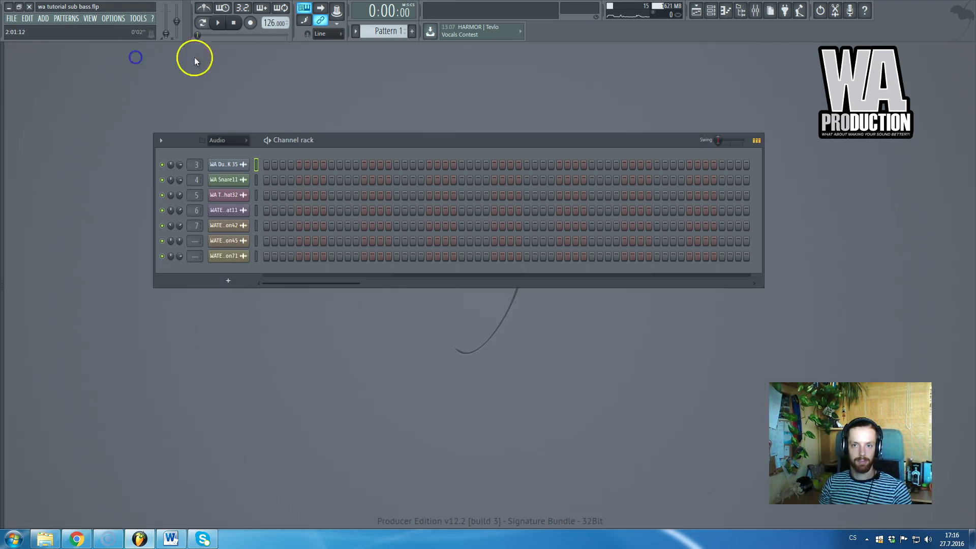
# - Unsolo the Serum mixer track to restore all tracks, and return to the playlist arrangement
pyautogui.click(756, 9)
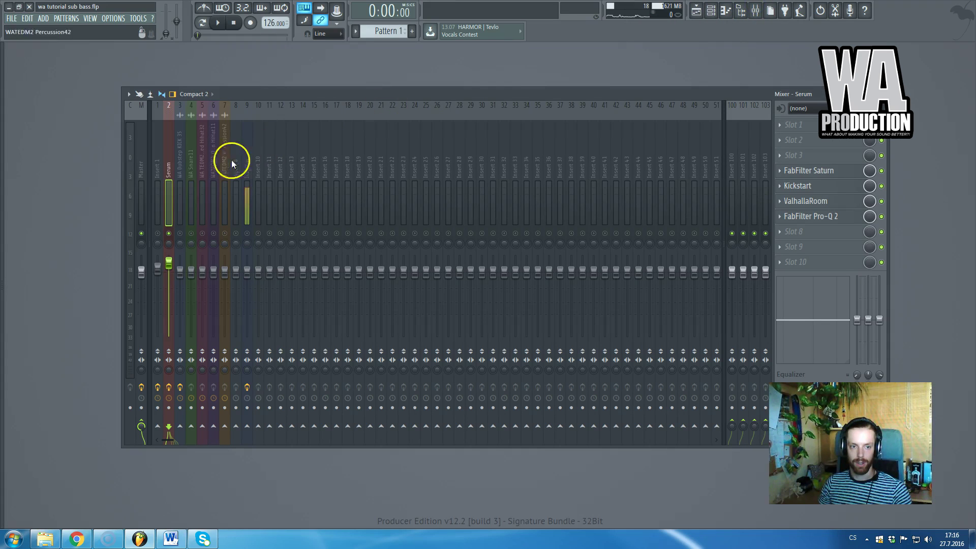
pyautogui.rightClick(169, 233)
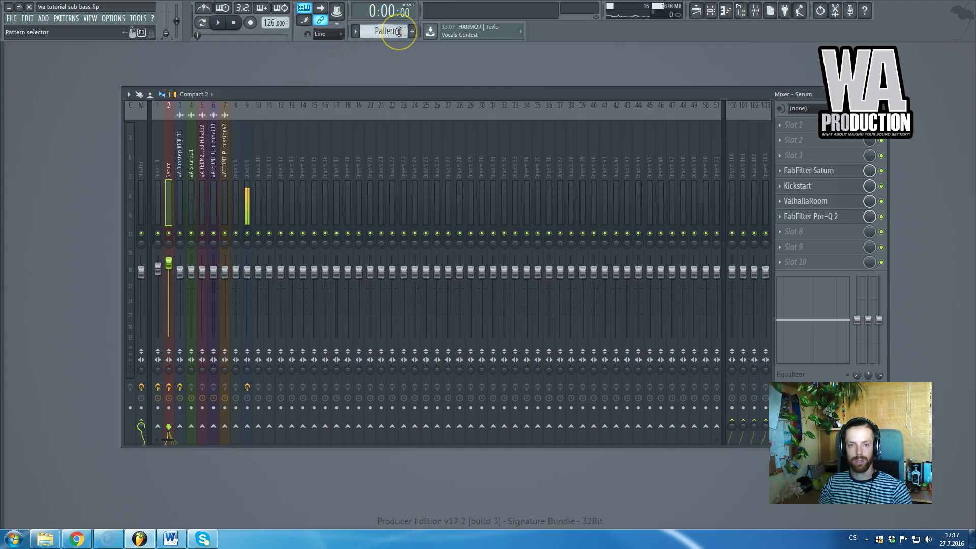
pyautogui.press('F5')
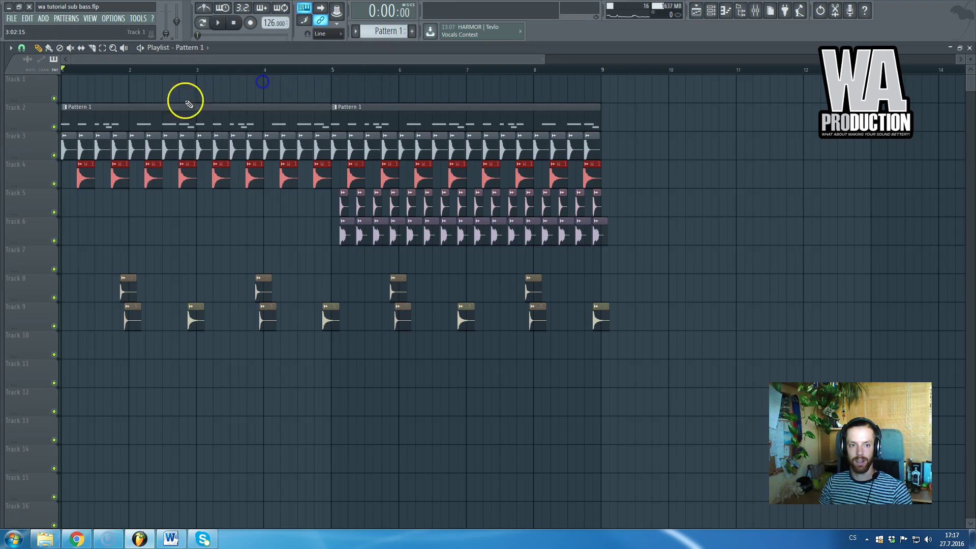
pyautogui.scroll(4, 45, 173)
pyautogui.scroll(-3, 325, 259)
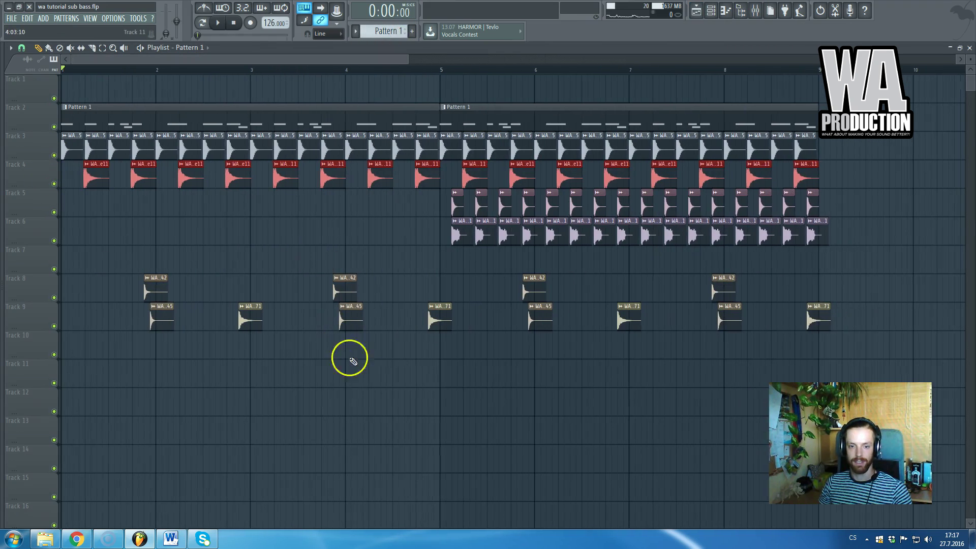
# - Bring up the channel rack and filter it to the Unsorted channel group
pyautogui.press('F9')
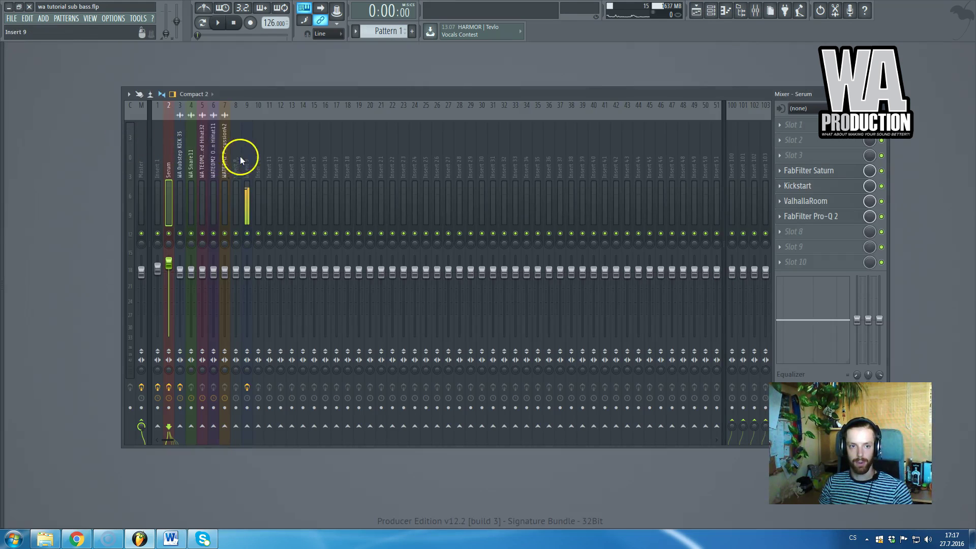
pyautogui.press('F6')
pyautogui.click(243, 142)
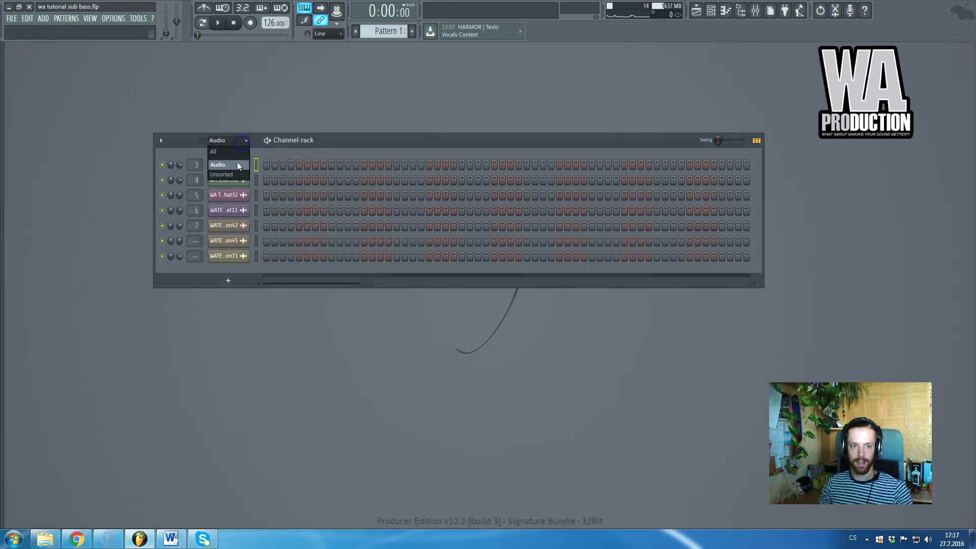
pyautogui.click(224, 174)
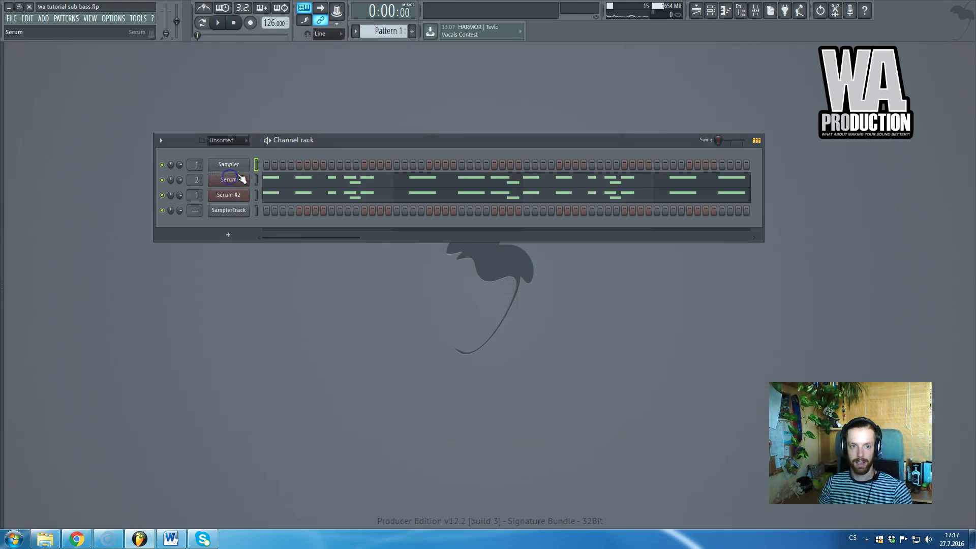
# - Compare the notes of Serum #2 and Serum in the piano roll, and return to the channel rack
pyautogui.click(312, 195)
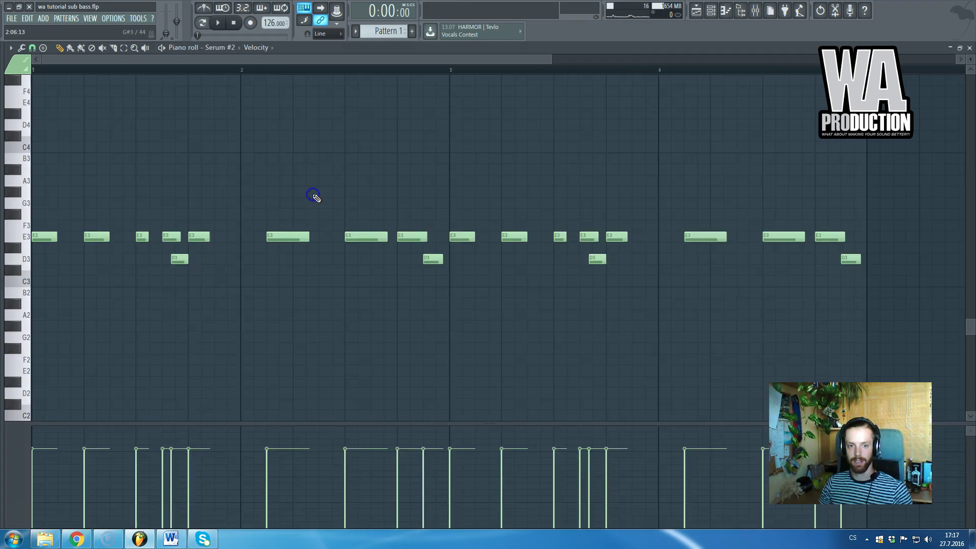
pyautogui.scroll(-3, 311, 193)
pyautogui.press('Escape')
pyautogui.click(373, 183)
pyautogui.scroll(-2, 333, 220)
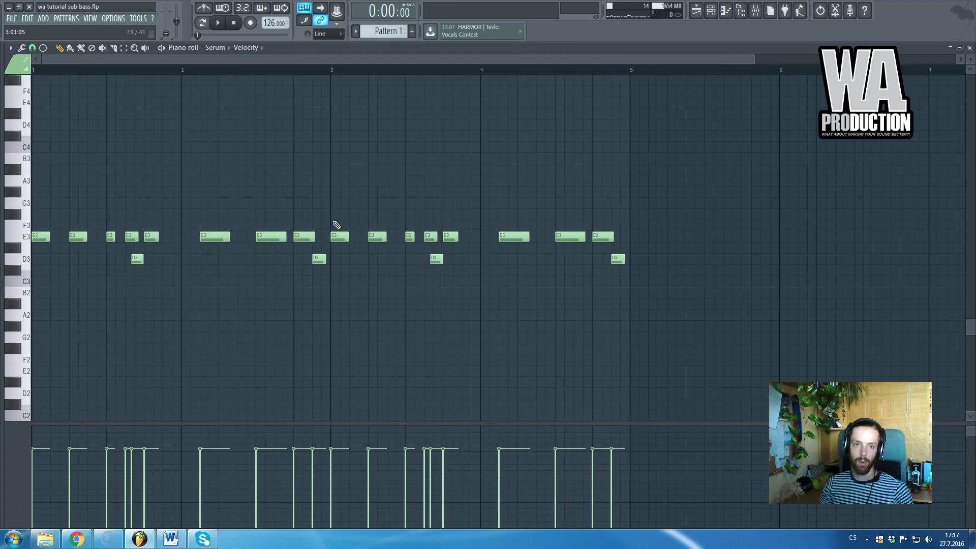
pyautogui.press('F7')
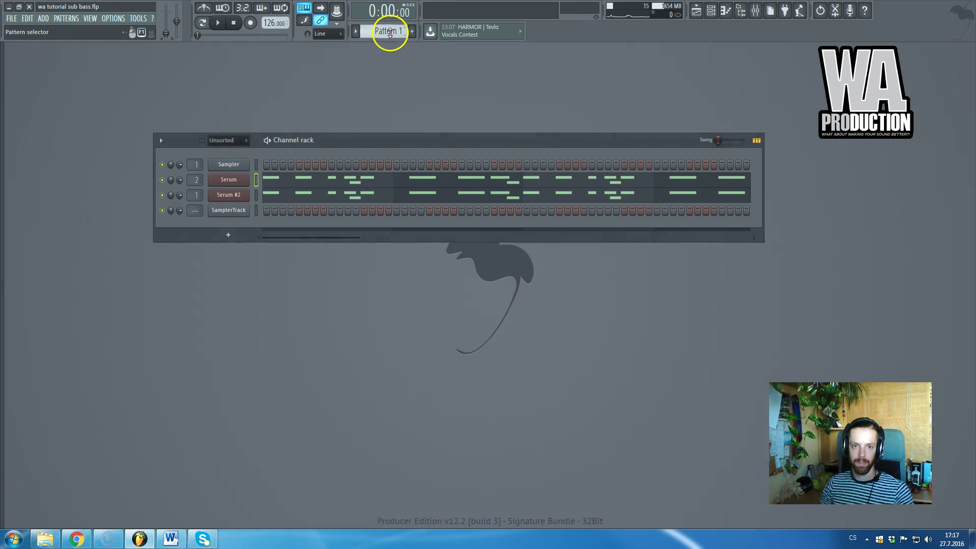
# - Review the playlist, briefly open and close the Serum and Serum #2 channel windows, and return to the playlist
pyautogui.press('F5')
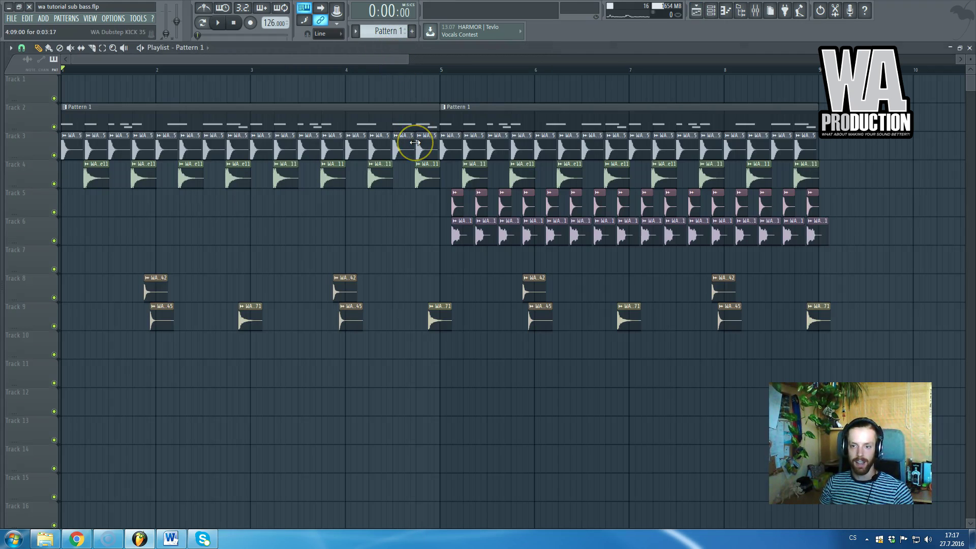
pyautogui.scroll(-2, 415, 142)
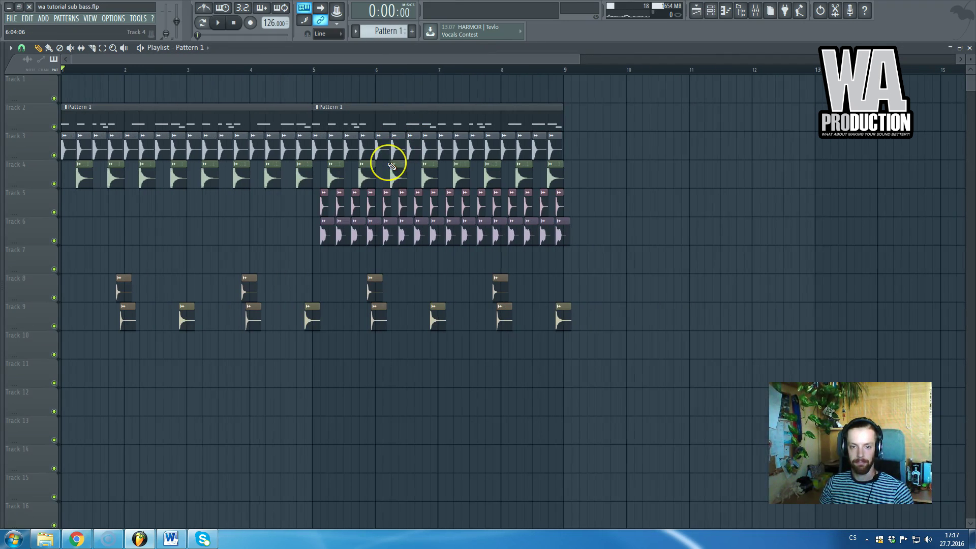
pyautogui.press('F5')
pyautogui.click(222, 175)
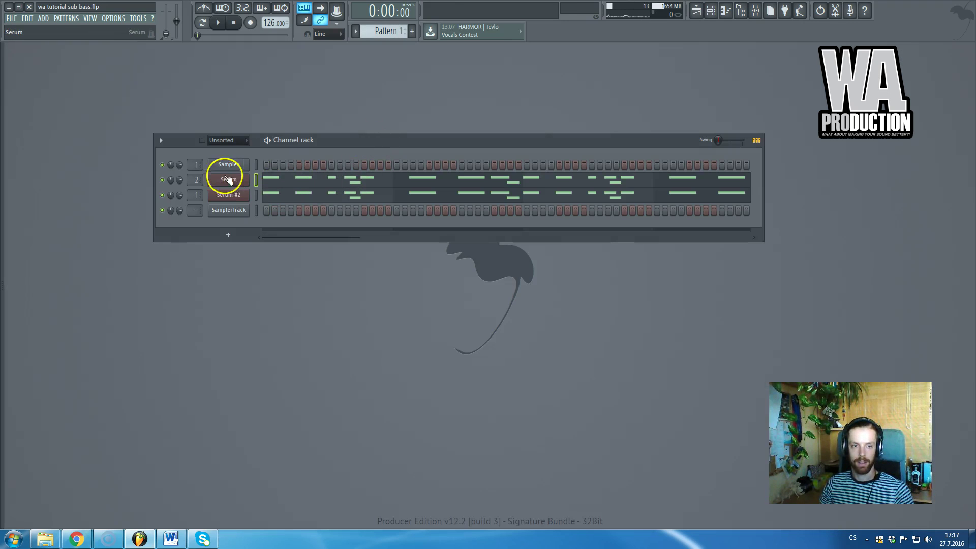
pyautogui.press('Escape')
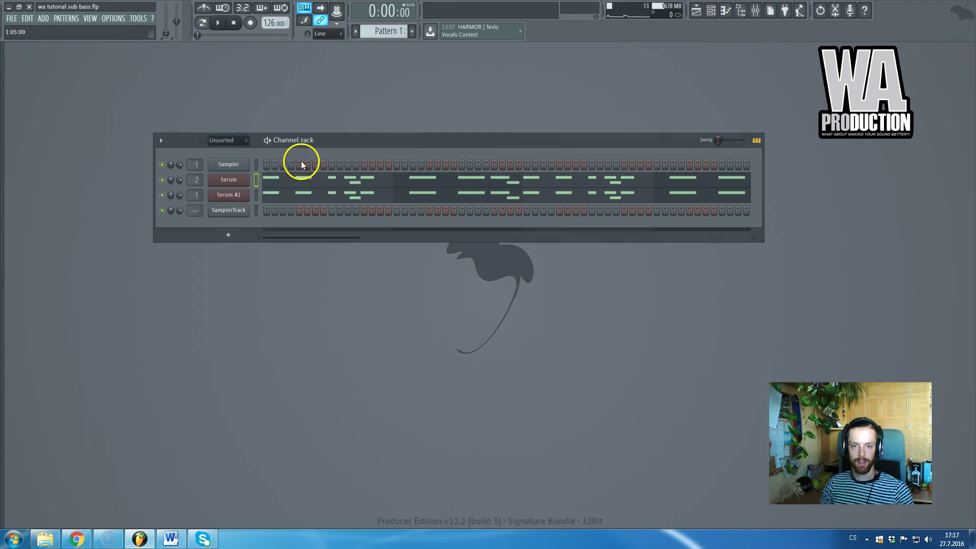
pyautogui.click(227, 190)
pyautogui.press('Escape')
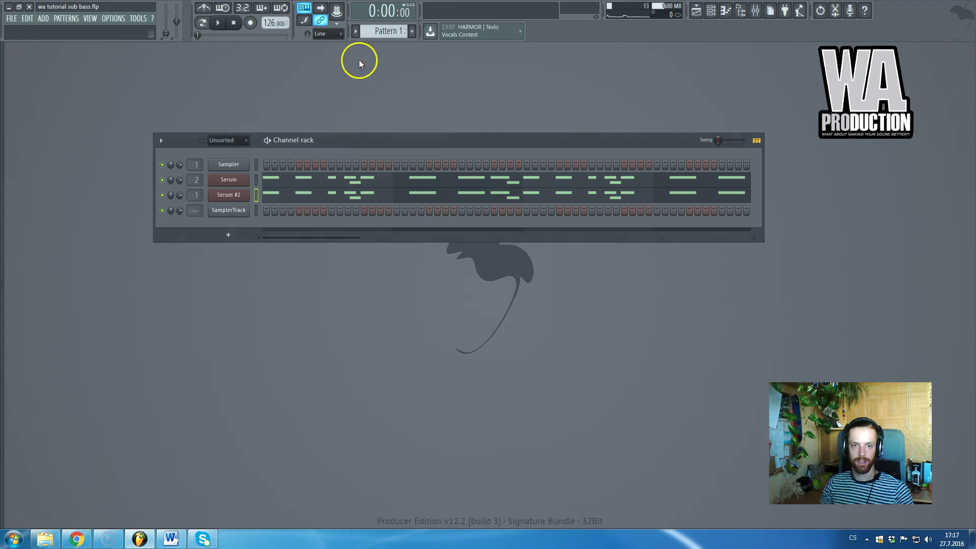
pyautogui.press('F5')
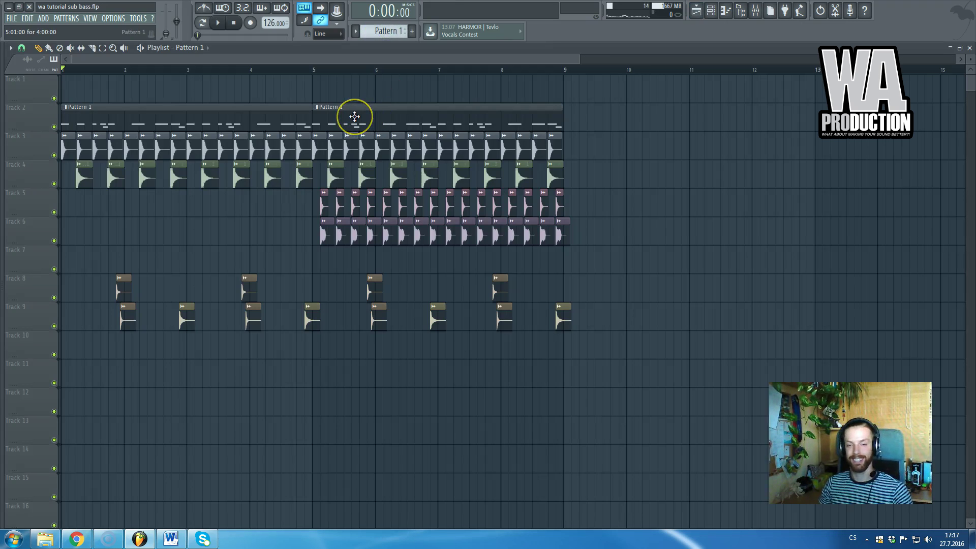